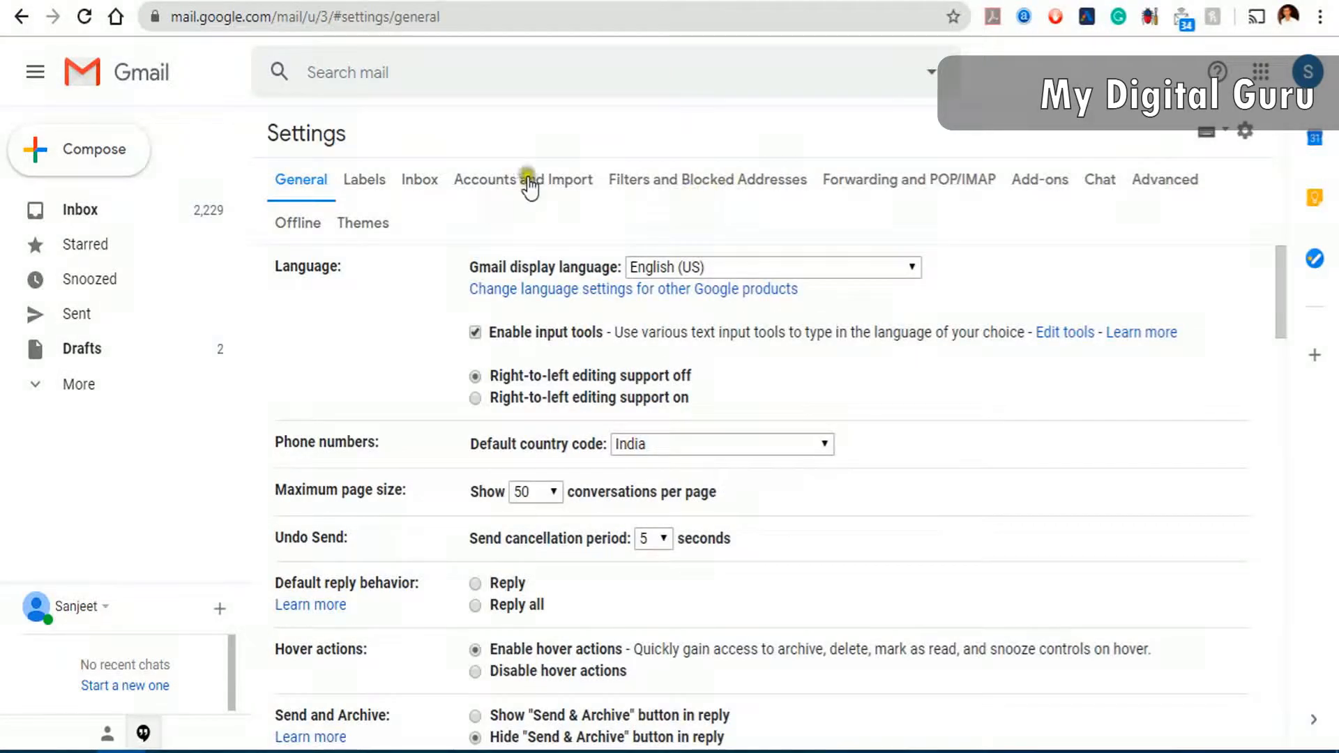
- Go to the Filters and Blocked Addresses settings and open a blank new filter form
click(662, 182)
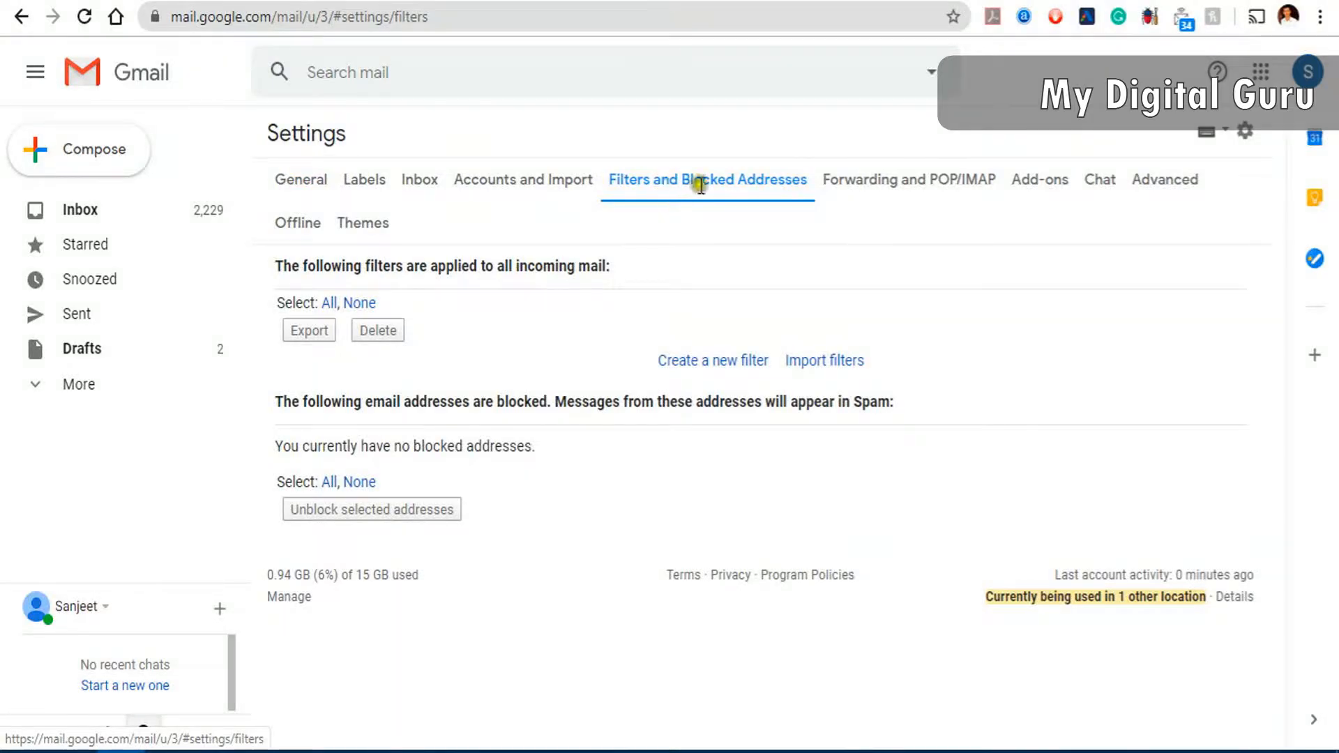
click(708, 362)
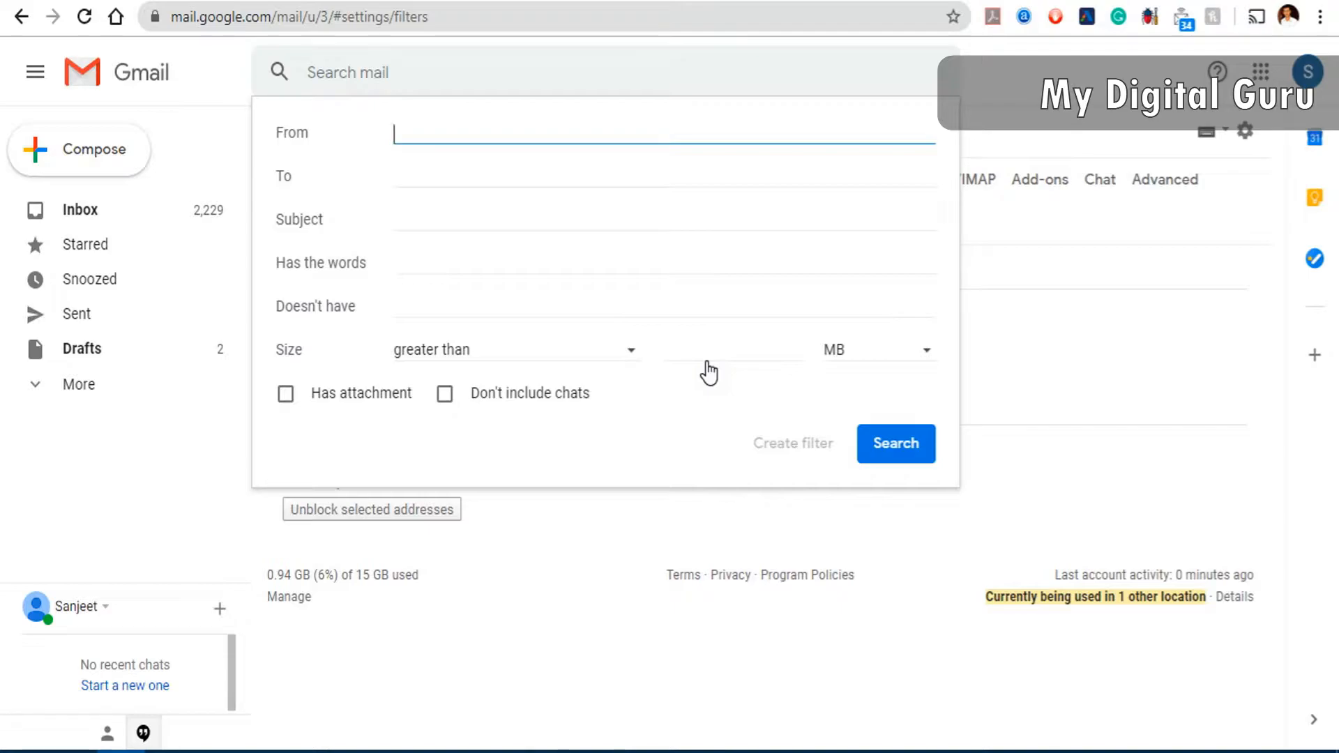
text(@soft4u.in)
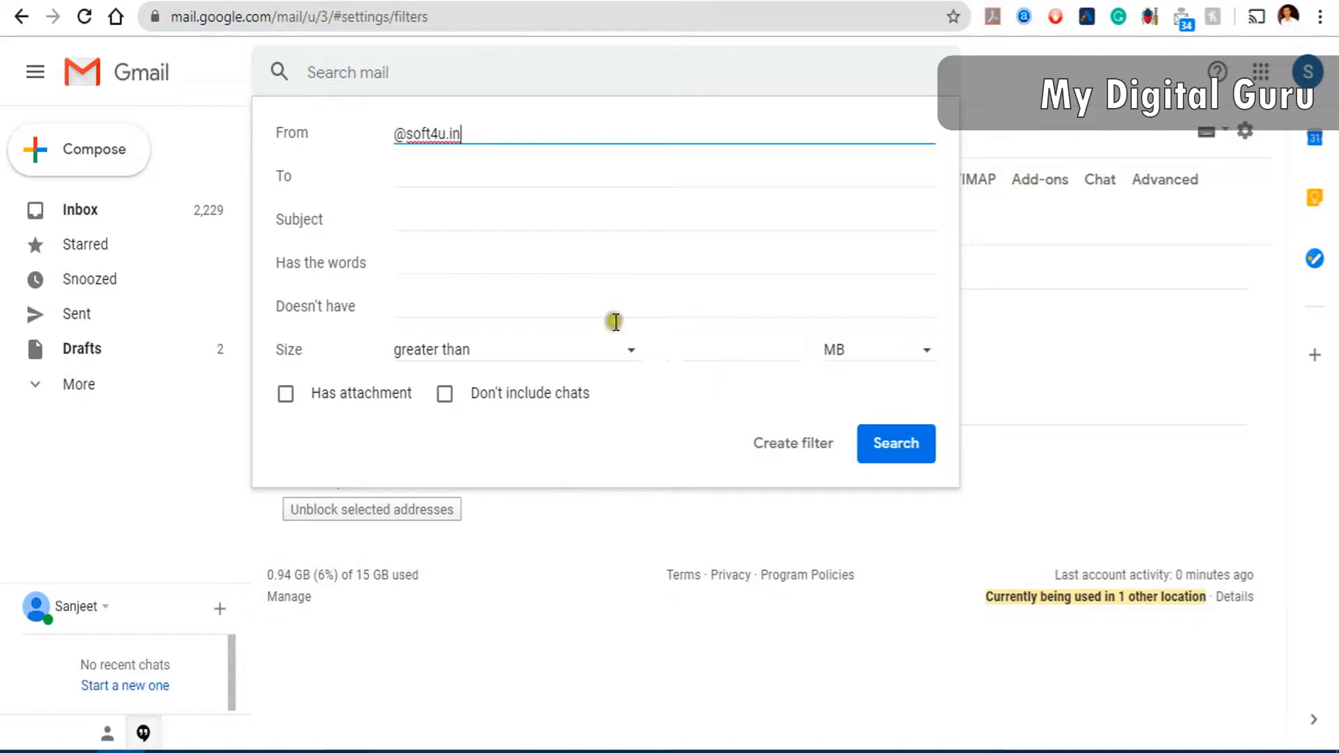
click(423, 216)
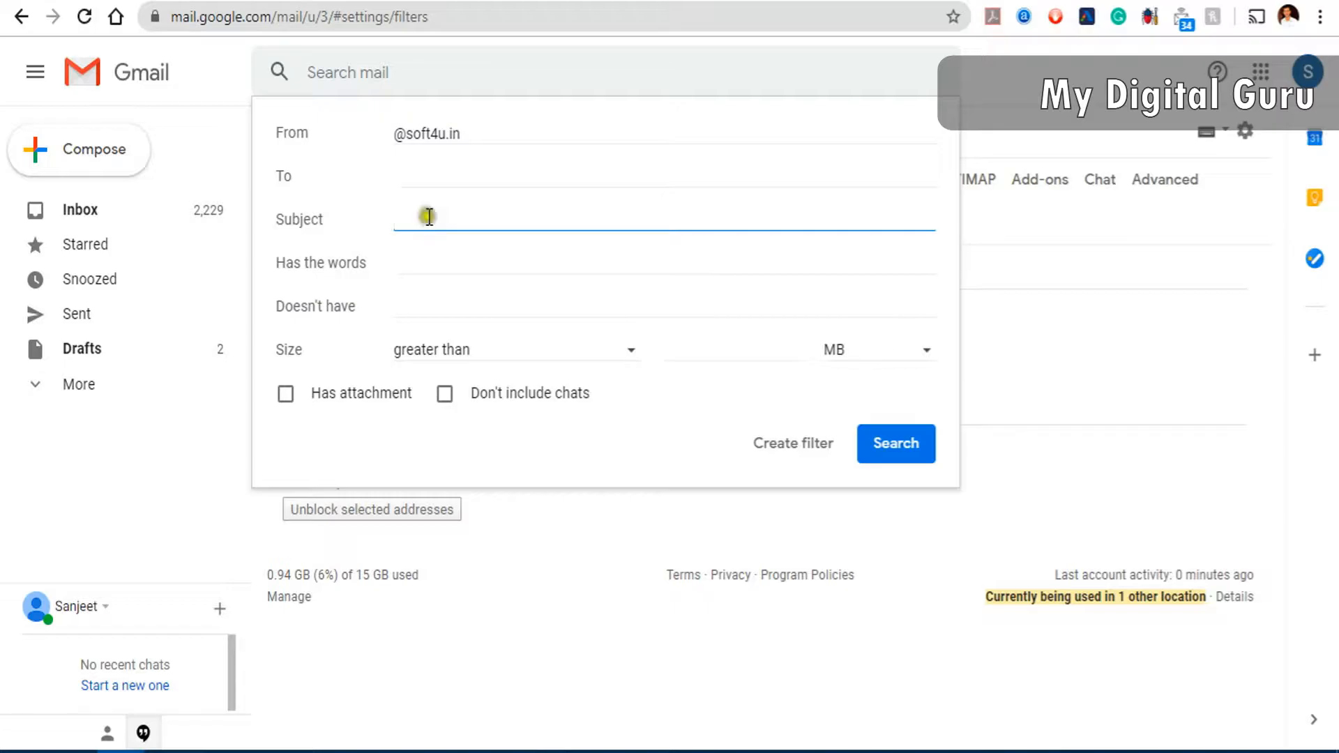
click(906, 448)
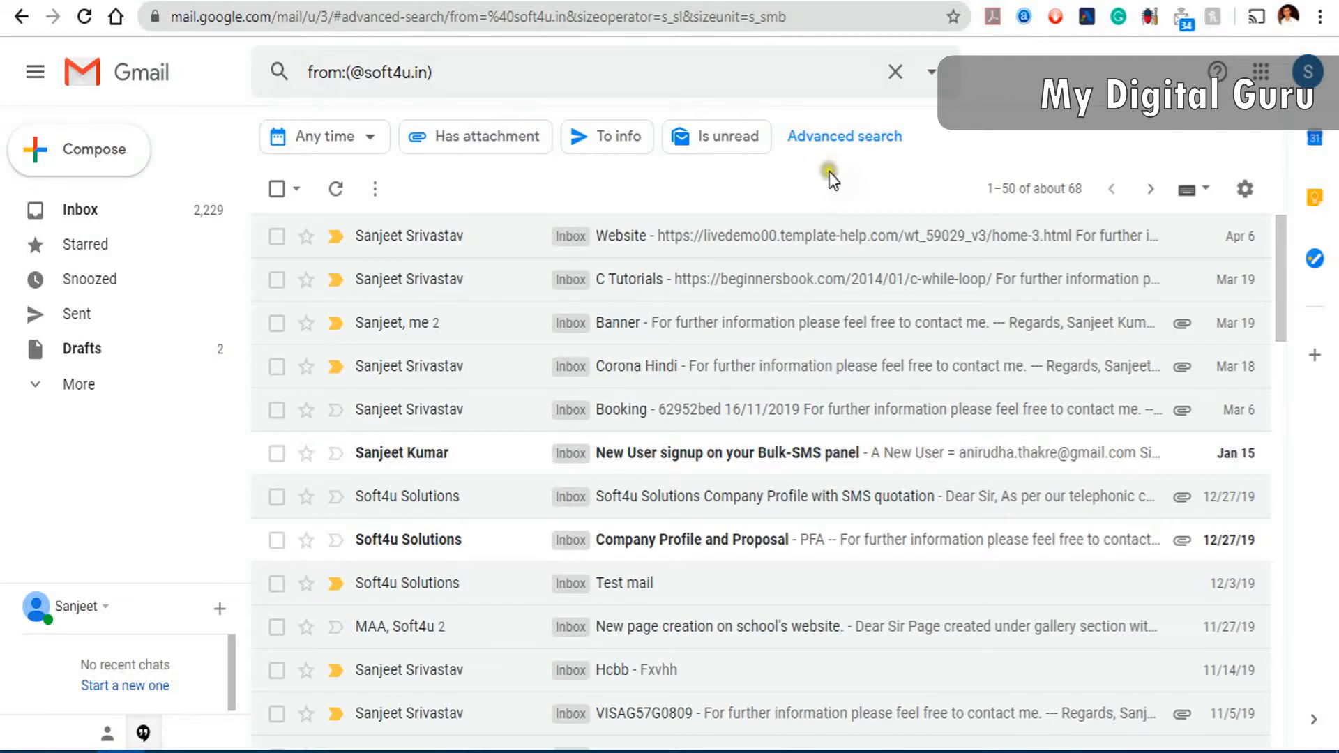
- Return to the full Settings page, Filters and Blocked Addresses, and start a new filter
click(1245, 192)
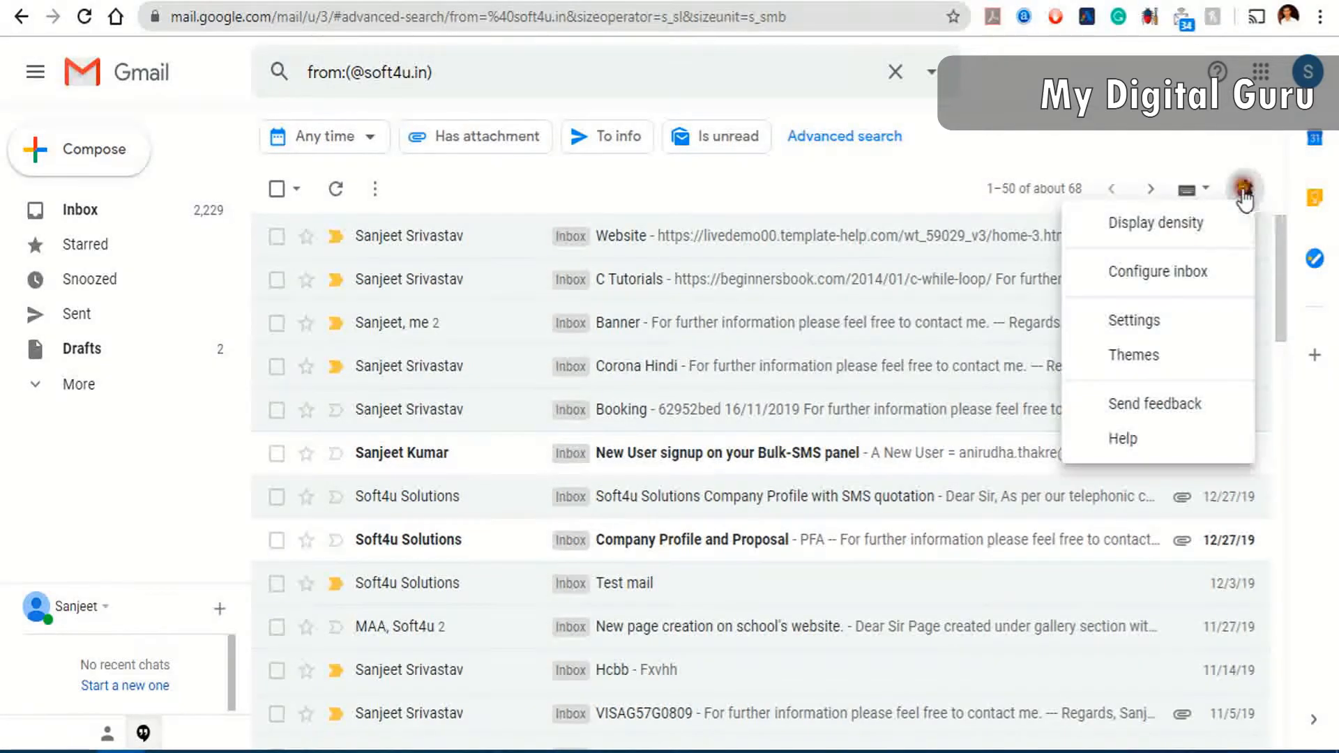
click(1154, 317)
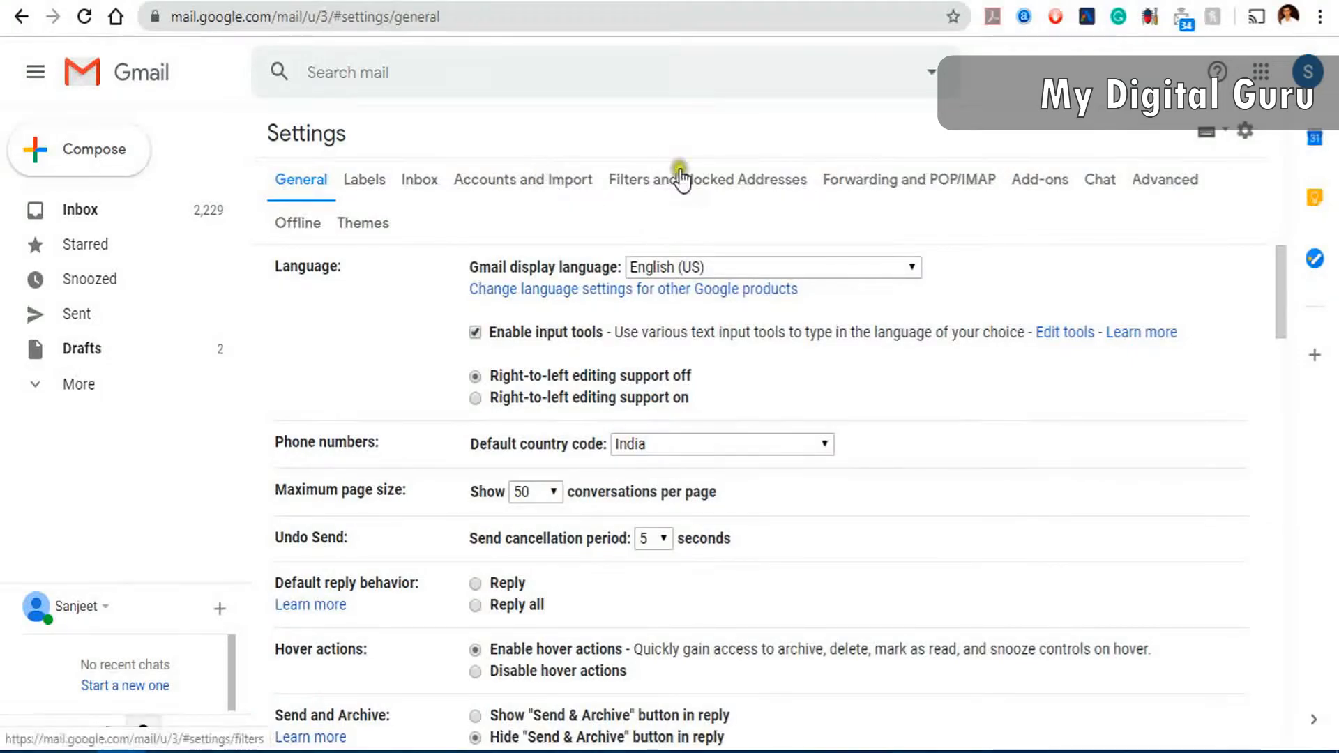
click(680, 178)
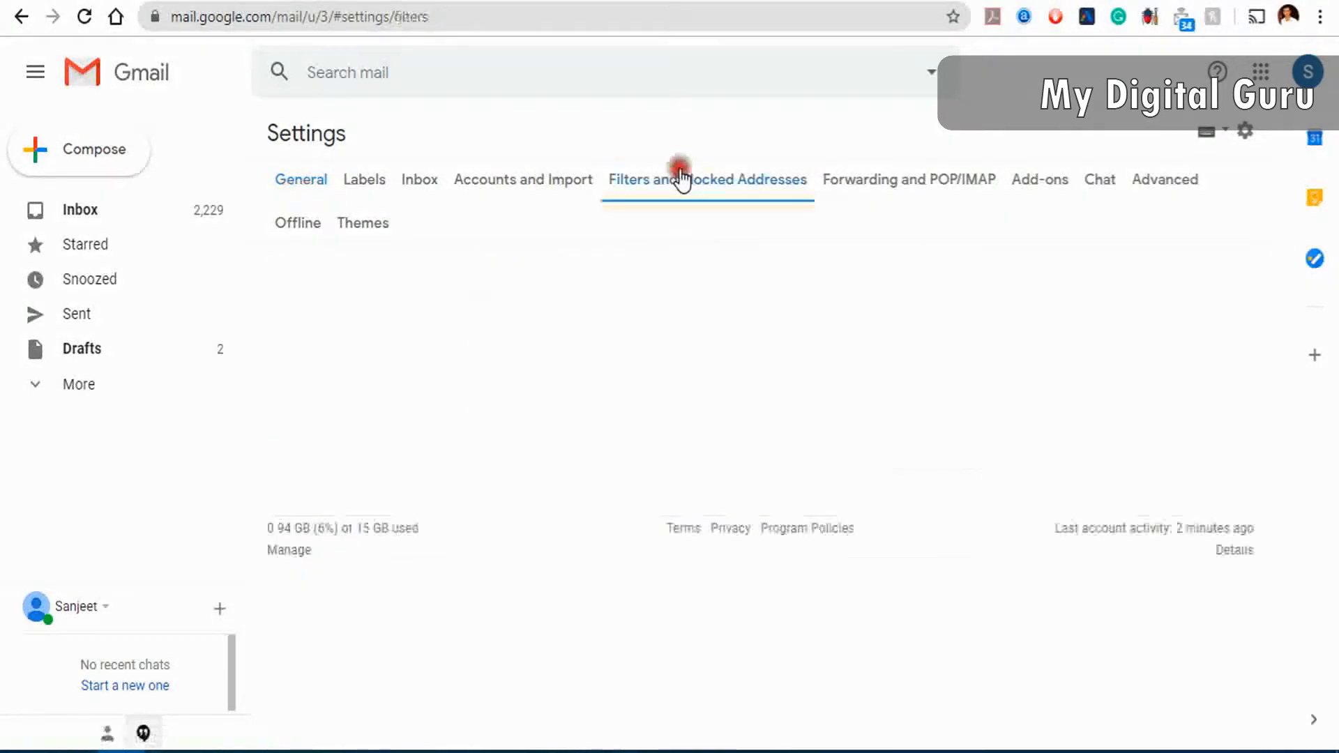
click(689, 360)
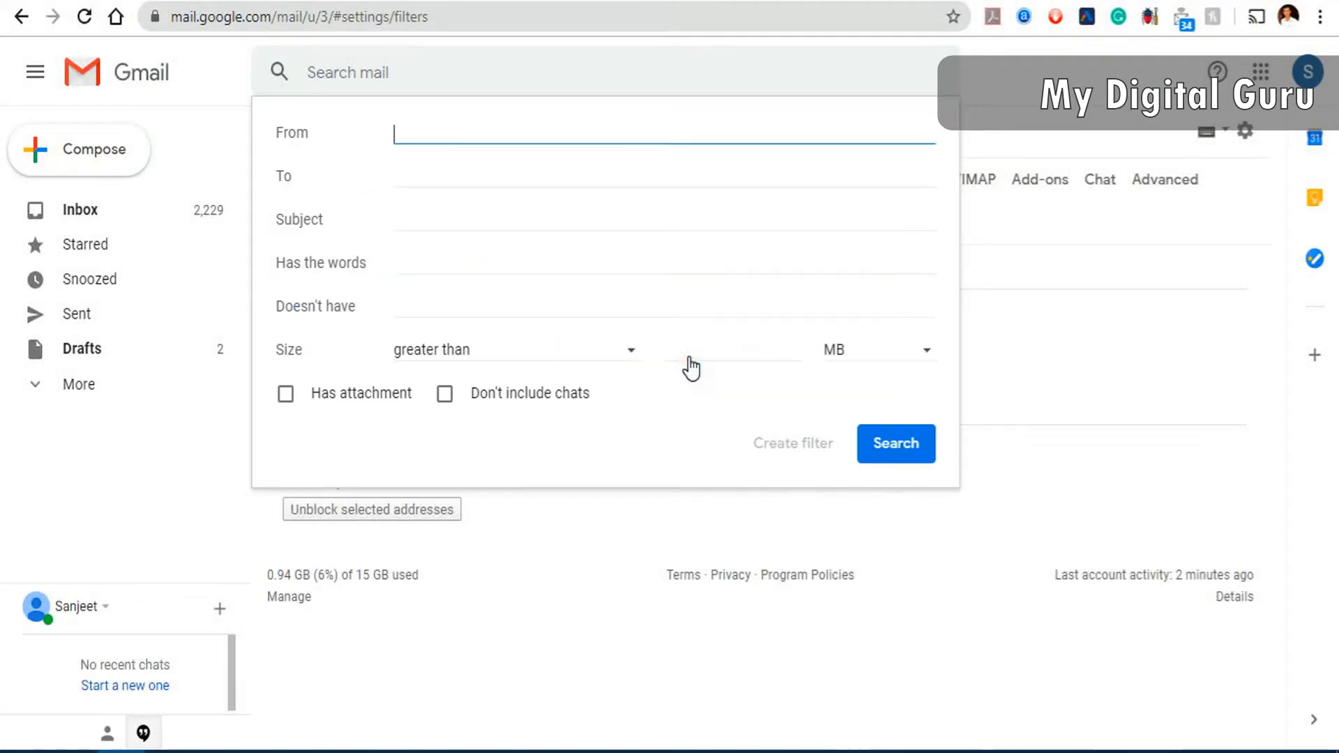
click(442, 133)
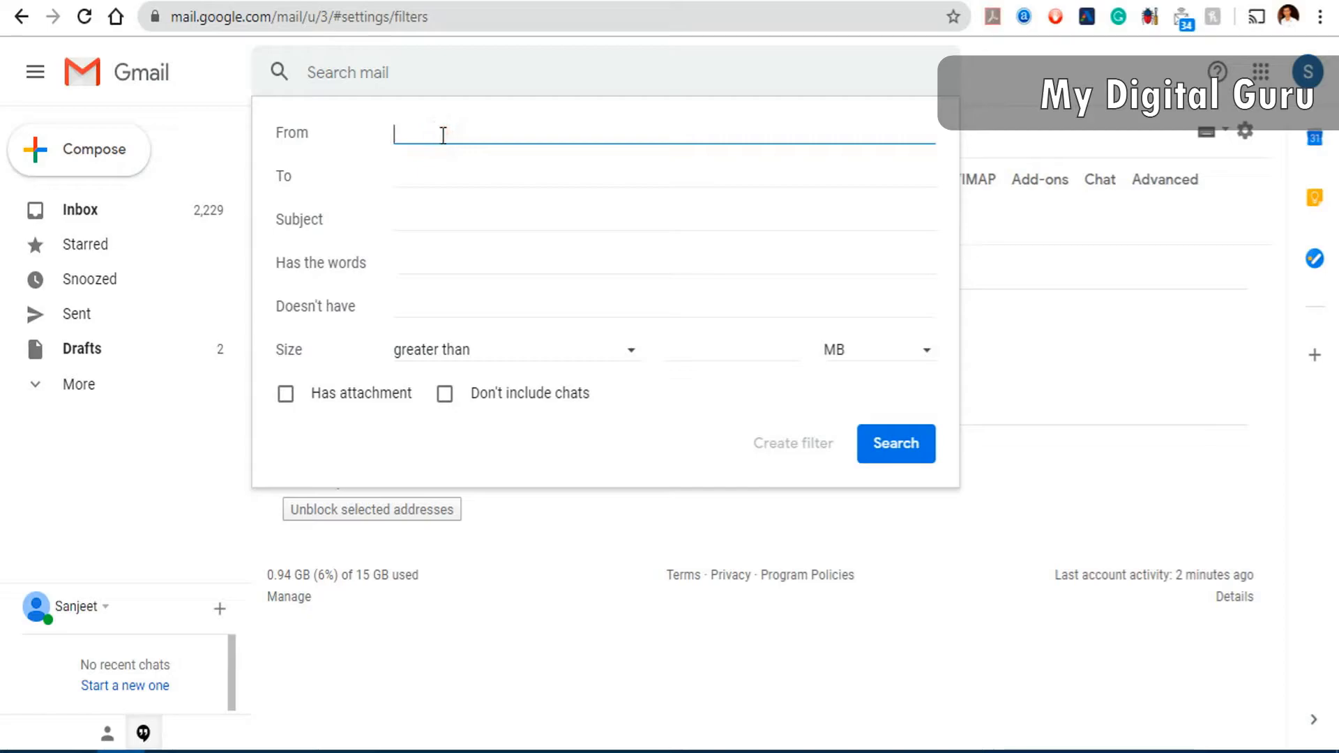
text(@soft40)
text(.in)
click(444, 134)
key(BackSpace)
text(u)
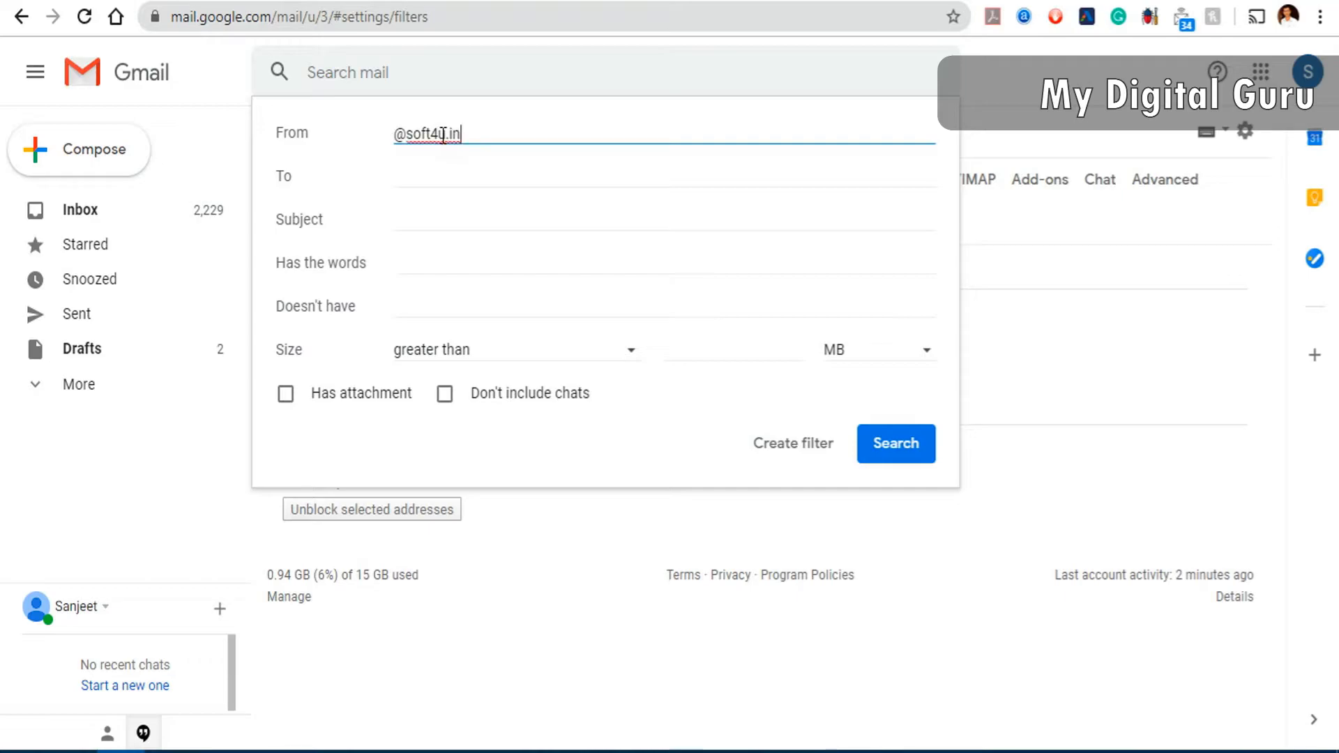
- Create the filter, forward matching mail to the existing address, then begin adding a new forwarding address
click(790, 457)
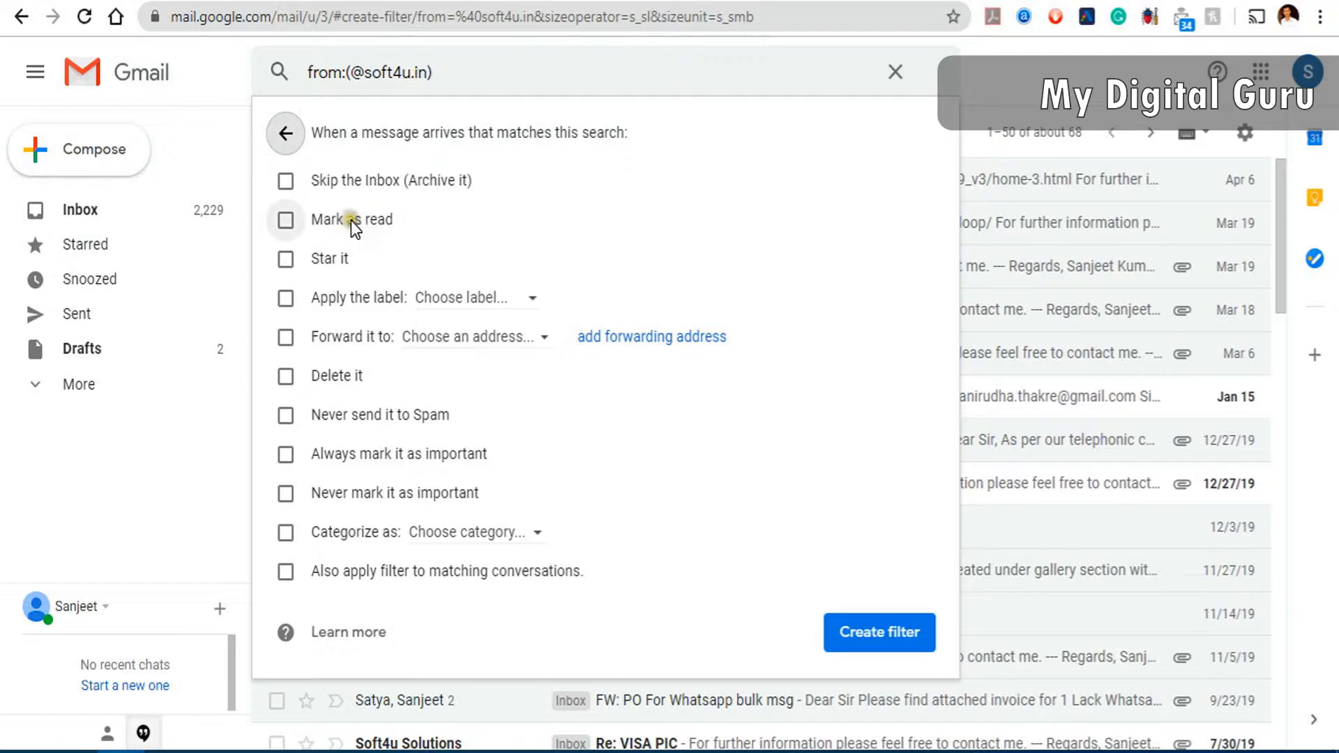
click(286, 338)
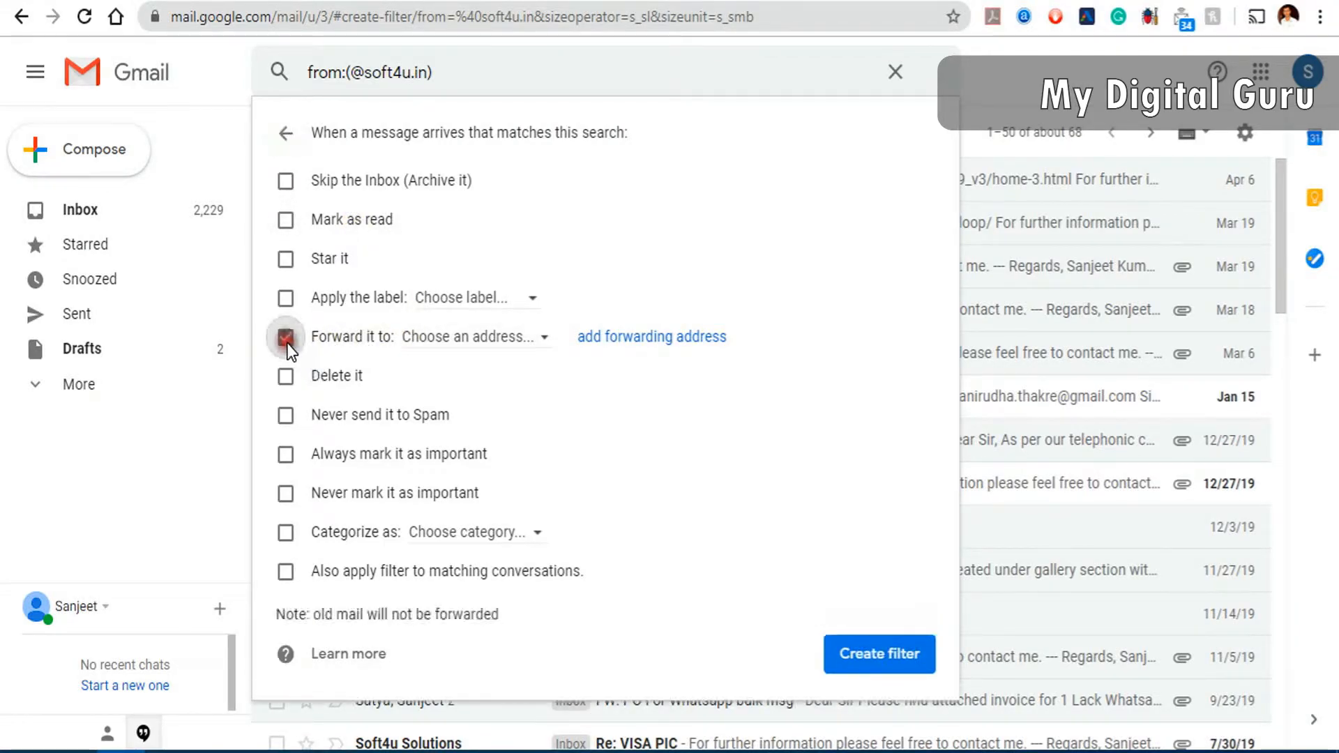
click(551, 340)
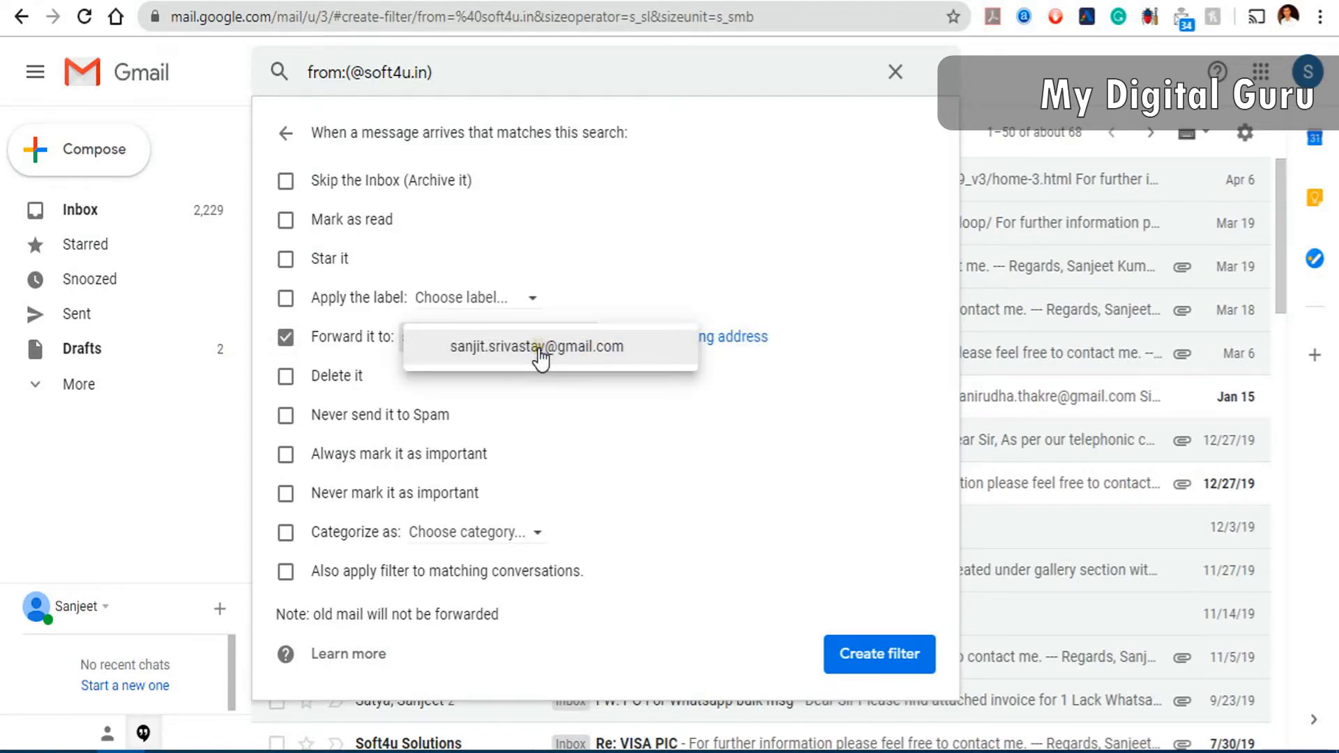
click(539, 349)
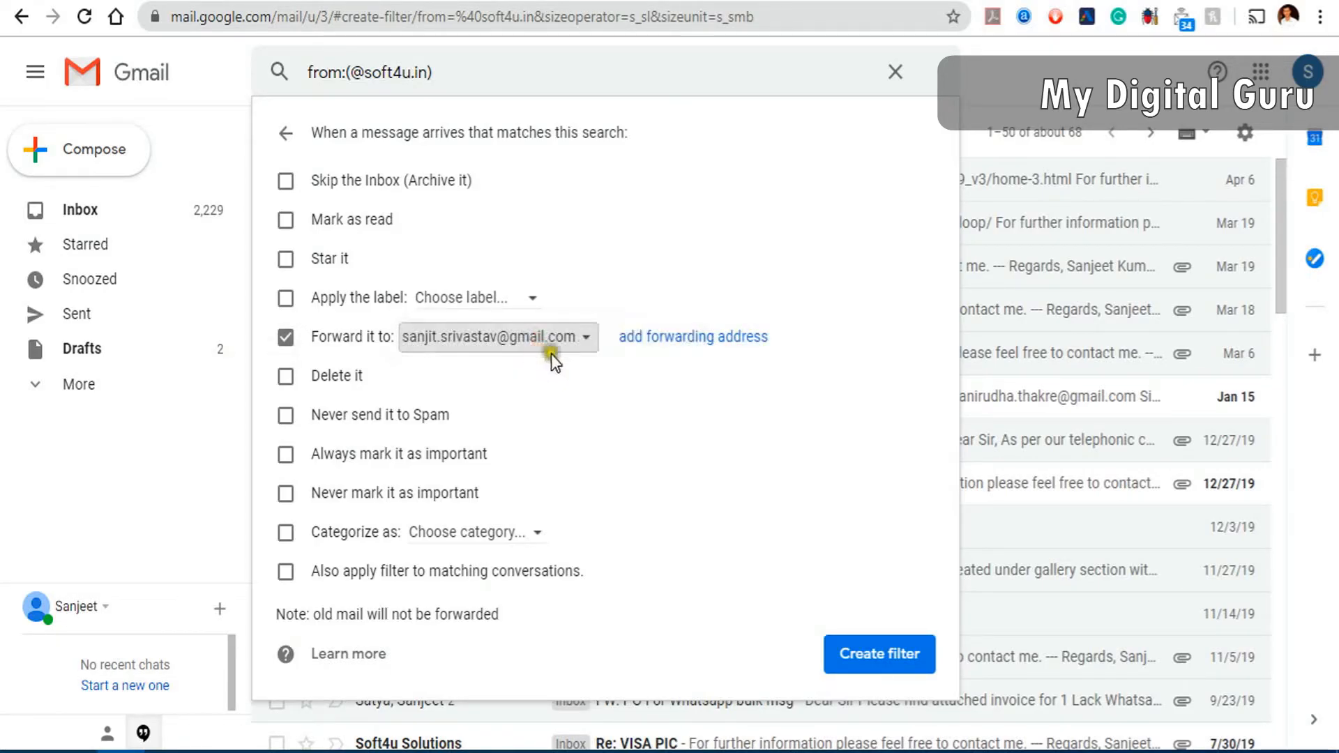
click(672, 339)
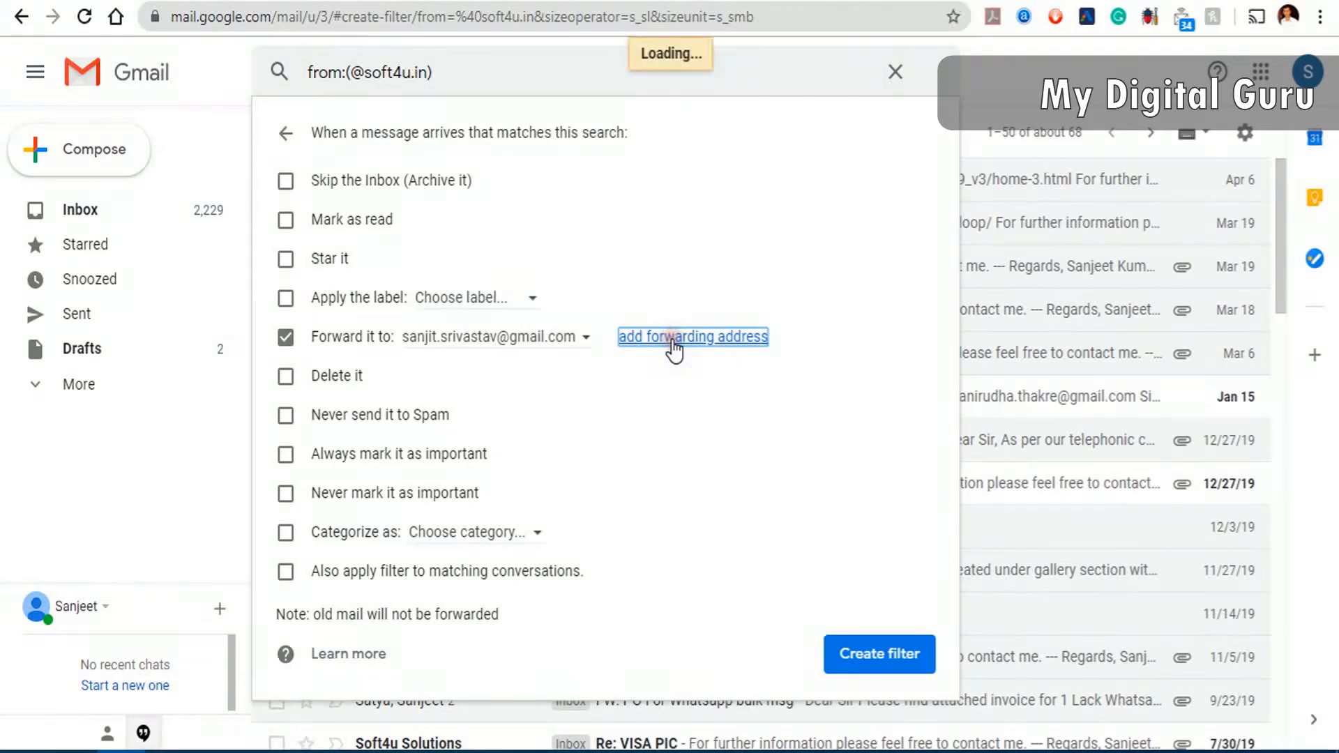
- Add the soft4u.in test address for forwarding, fixing the comma typo, and confirm sending its code
click(553, 357)
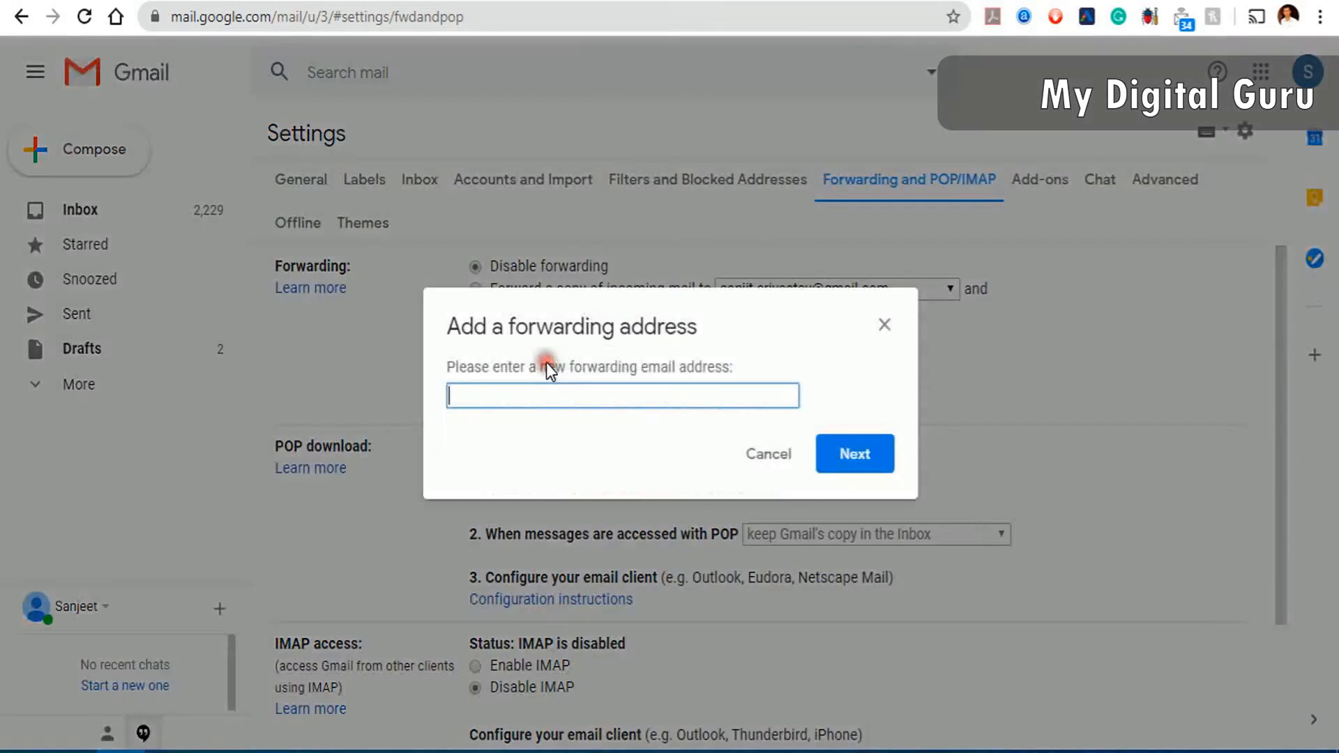
click(549, 399)
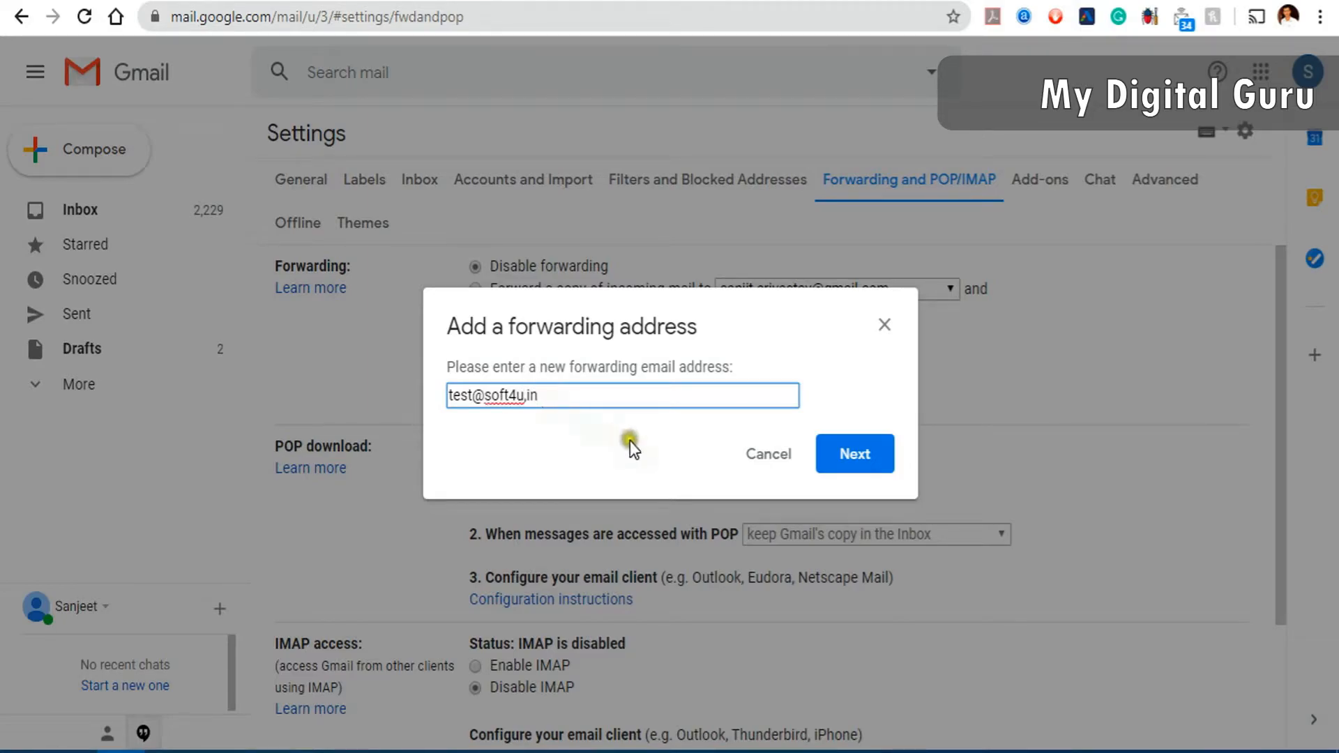
key(Left)
key(Left)
click(862, 457)
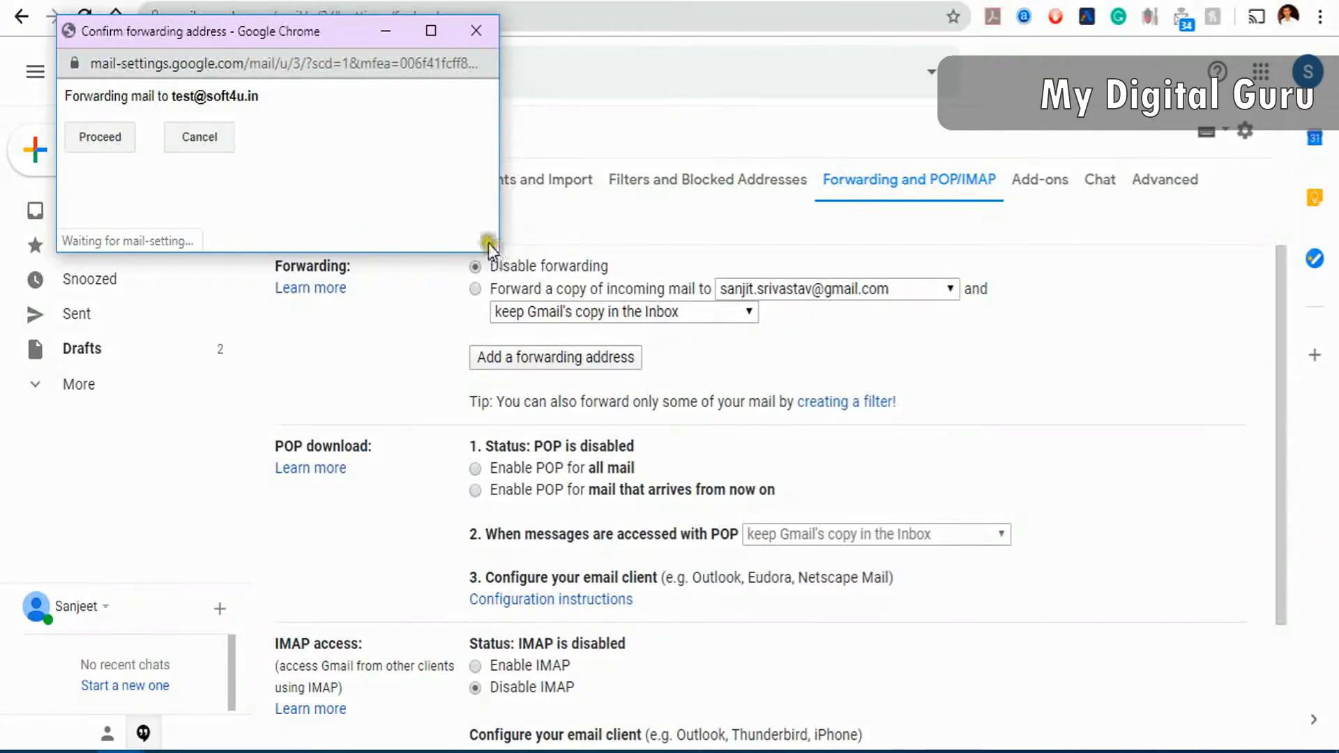
click(94, 136)
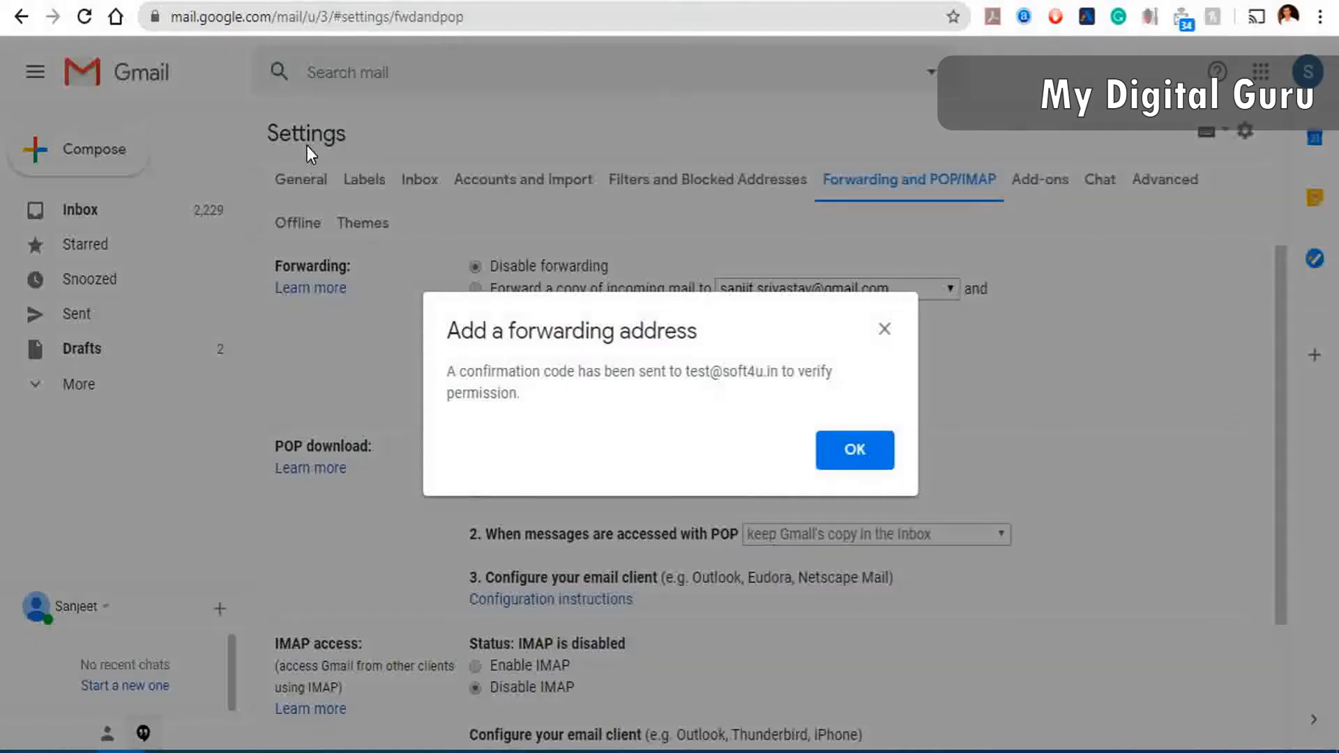
click(868, 457)
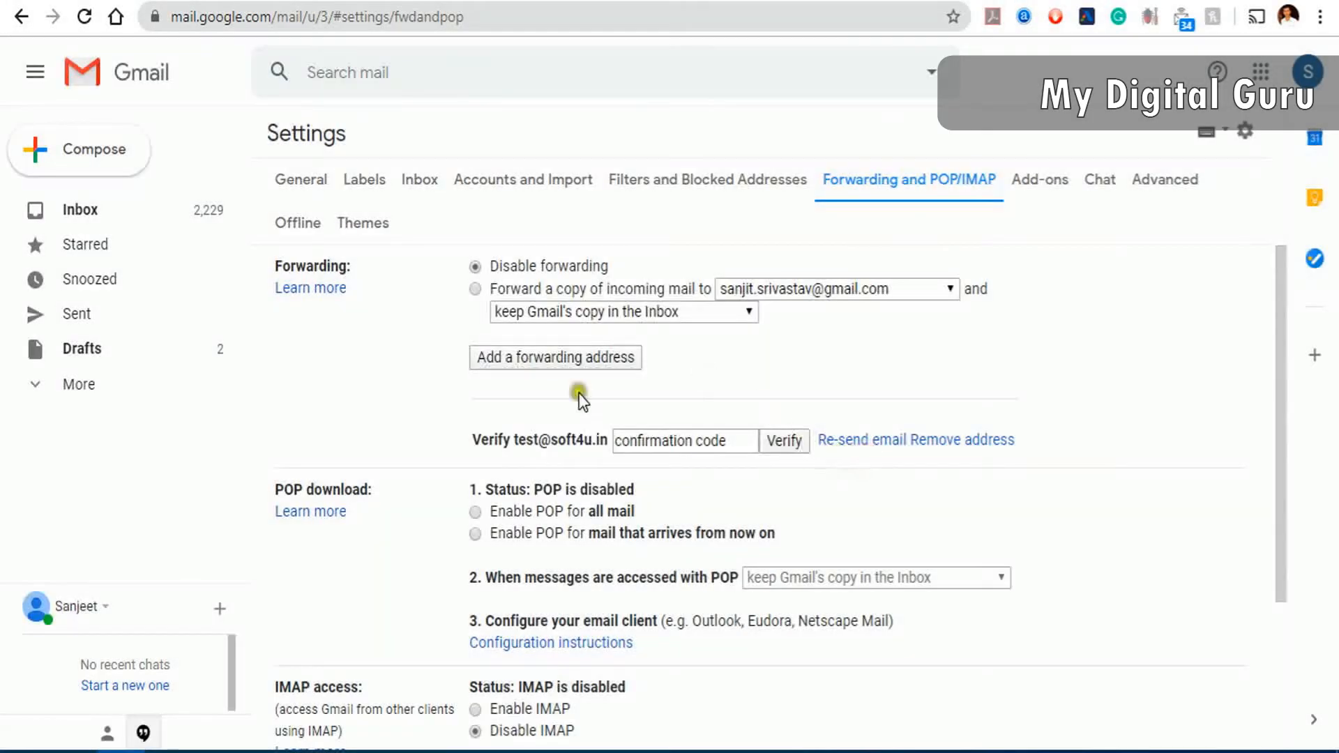
- Switch to the new address's mailbox and select the confirmation code in the forwarding e-mail
click(688, 440)
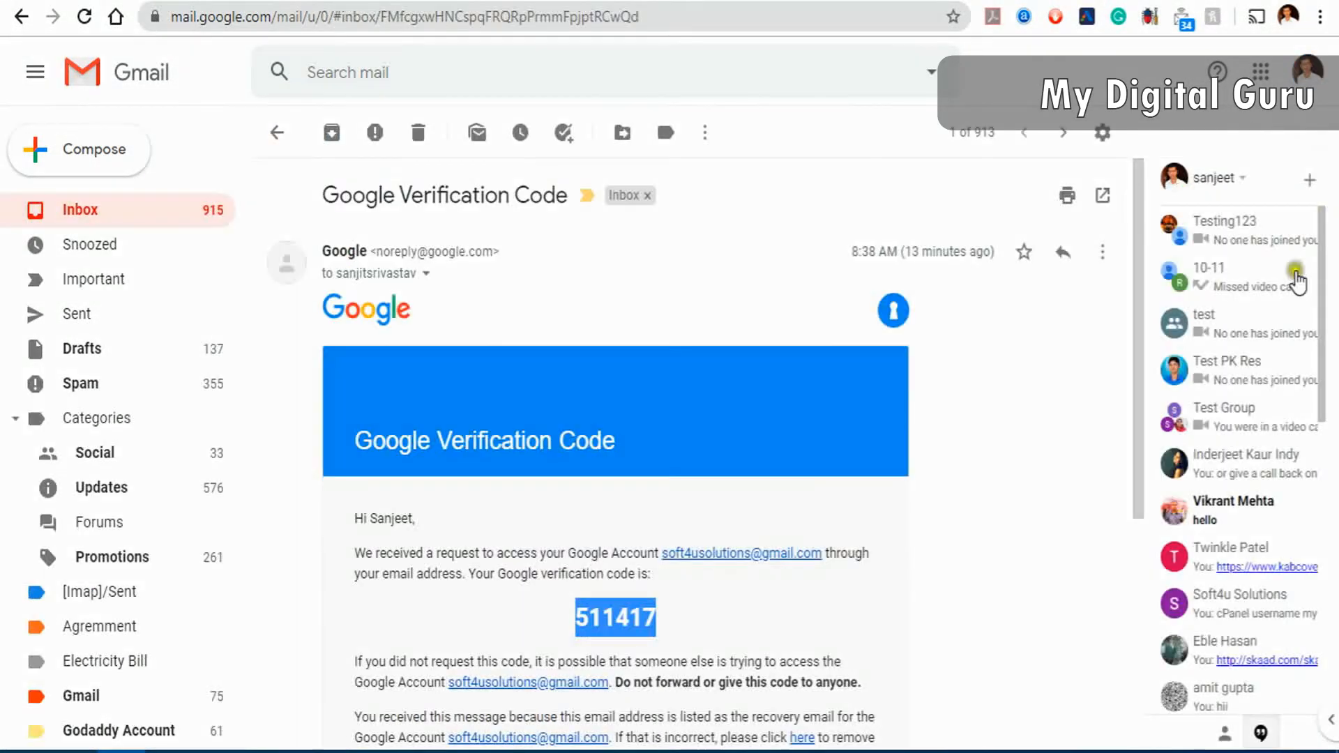
click(1308, 69)
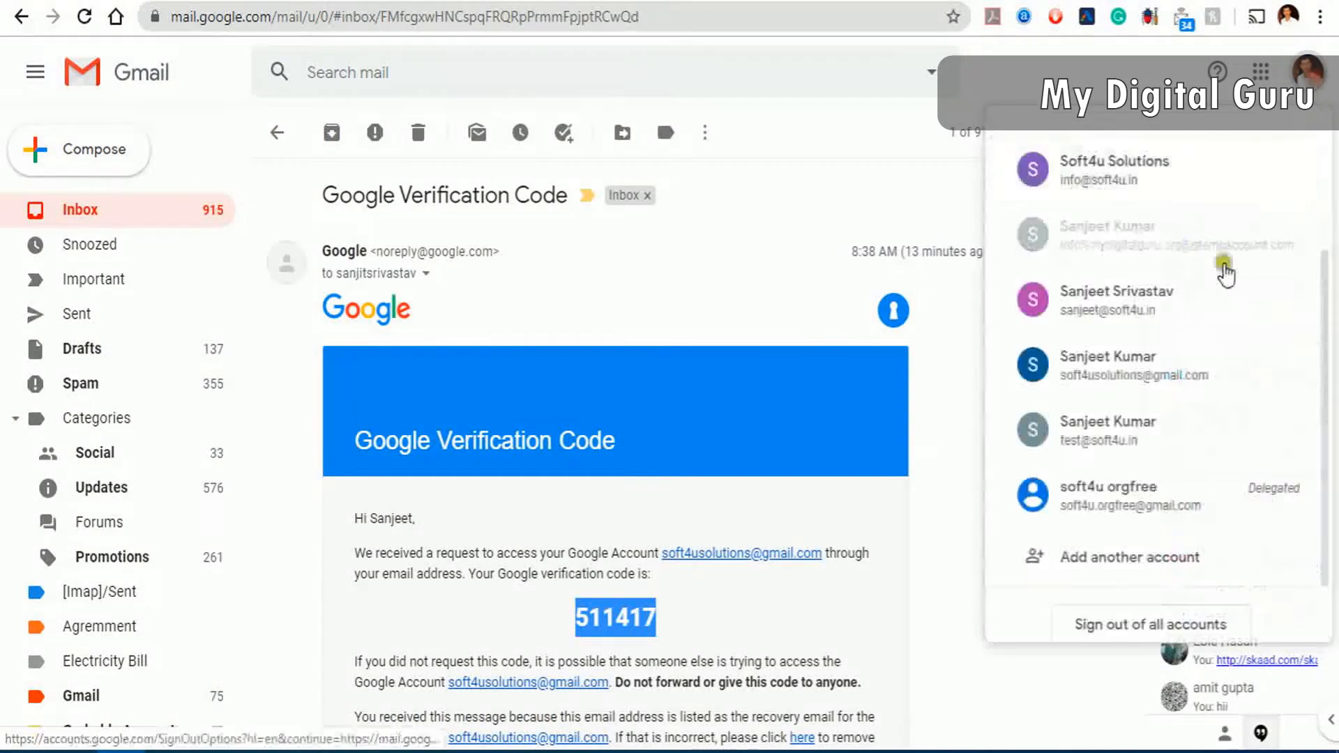
click(1123, 442)
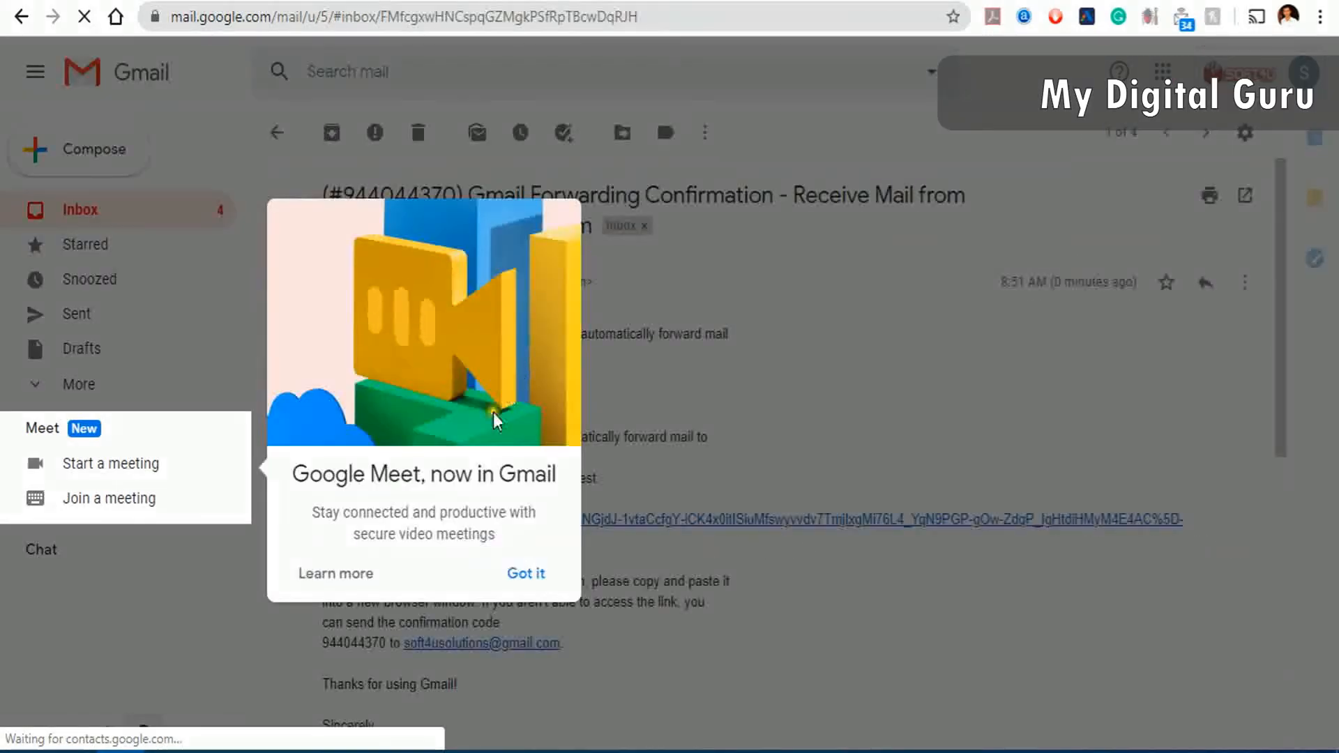
click(526, 573)
double_click(486, 395)
key(ctrl+c)
- Paste the confirmation code into the Verify field and verify the new forwarding address
click(520, 2)
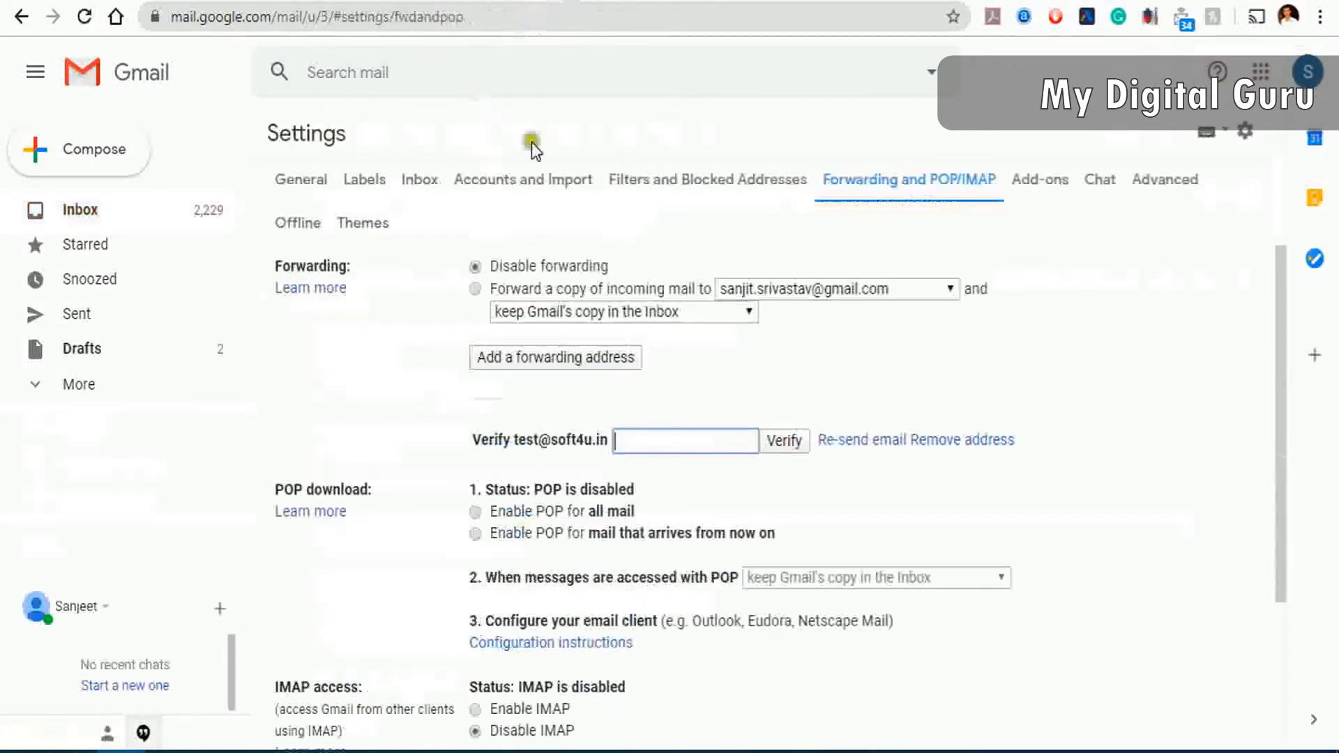
key(ctrl+v)
click(793, 441)
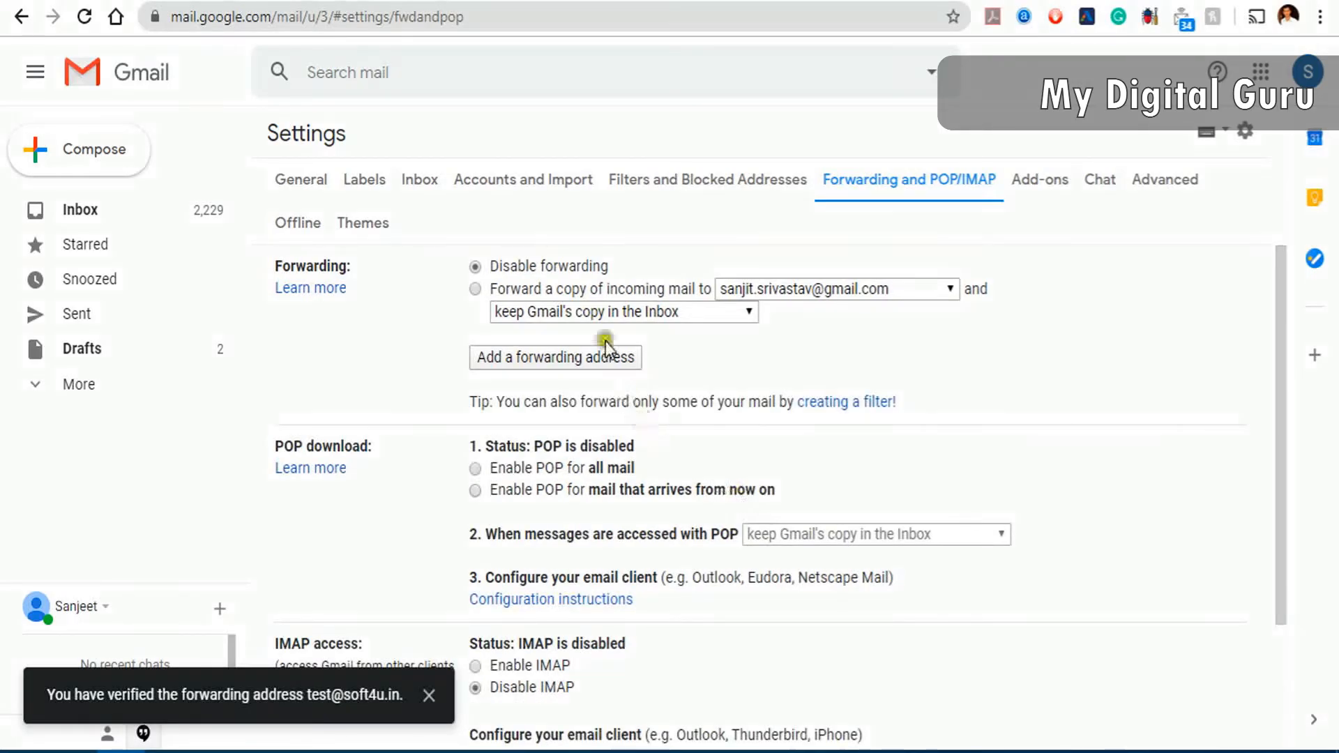
- Check the forwarding address list without changes, then go to the Filters settings
click(855, 290)
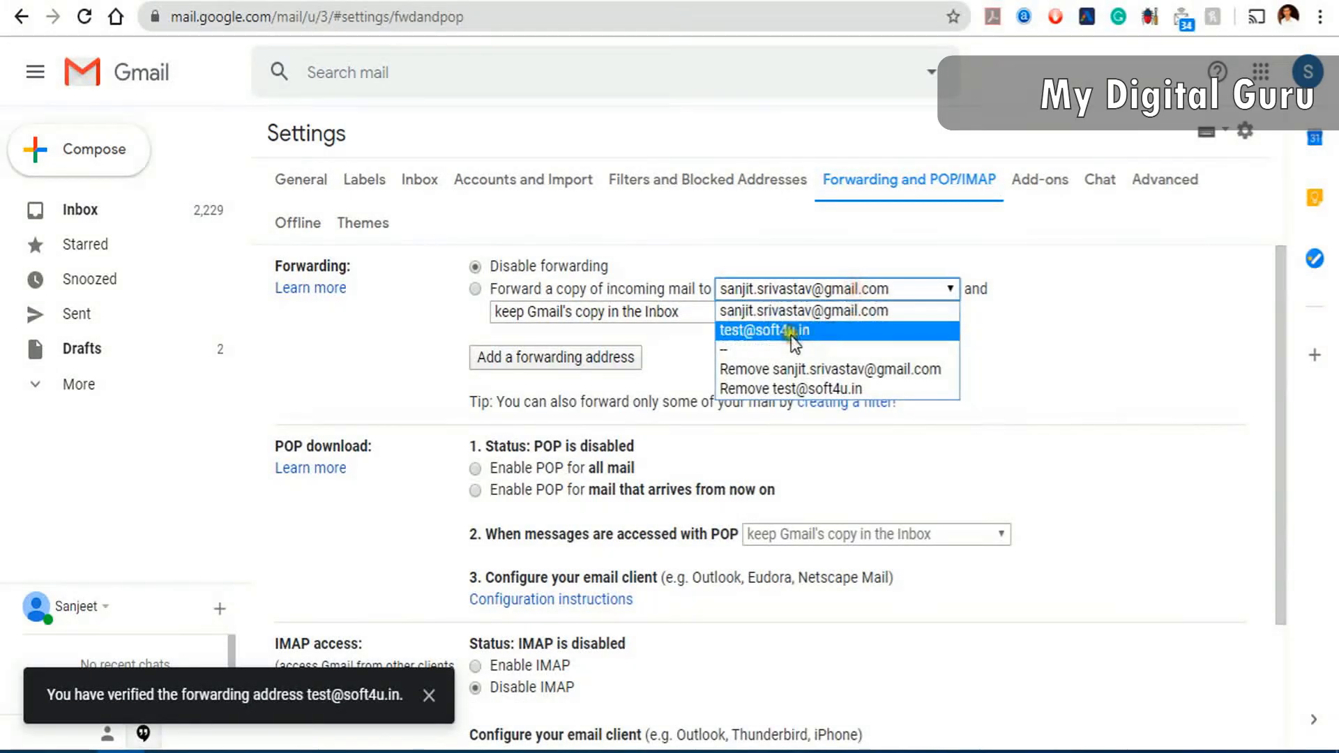
click(1042, 322)
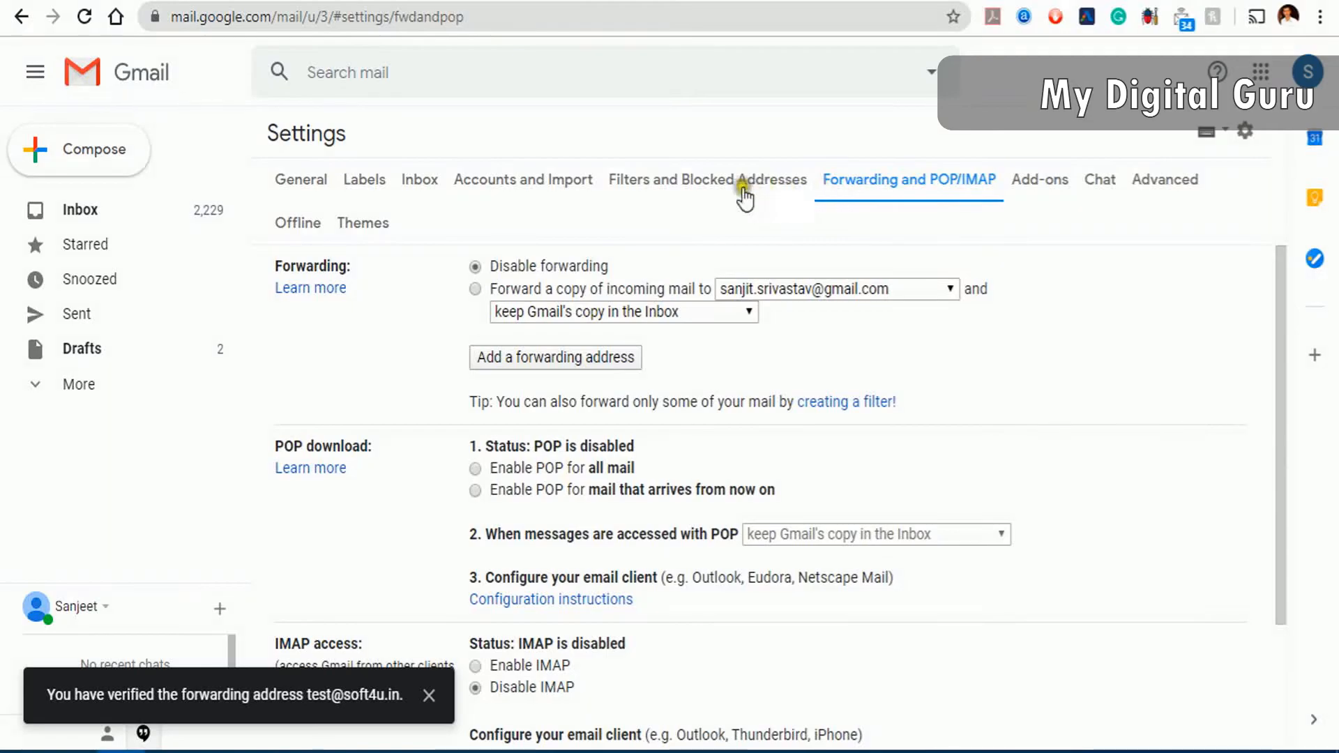
click(703, 181)
click(687, 362)
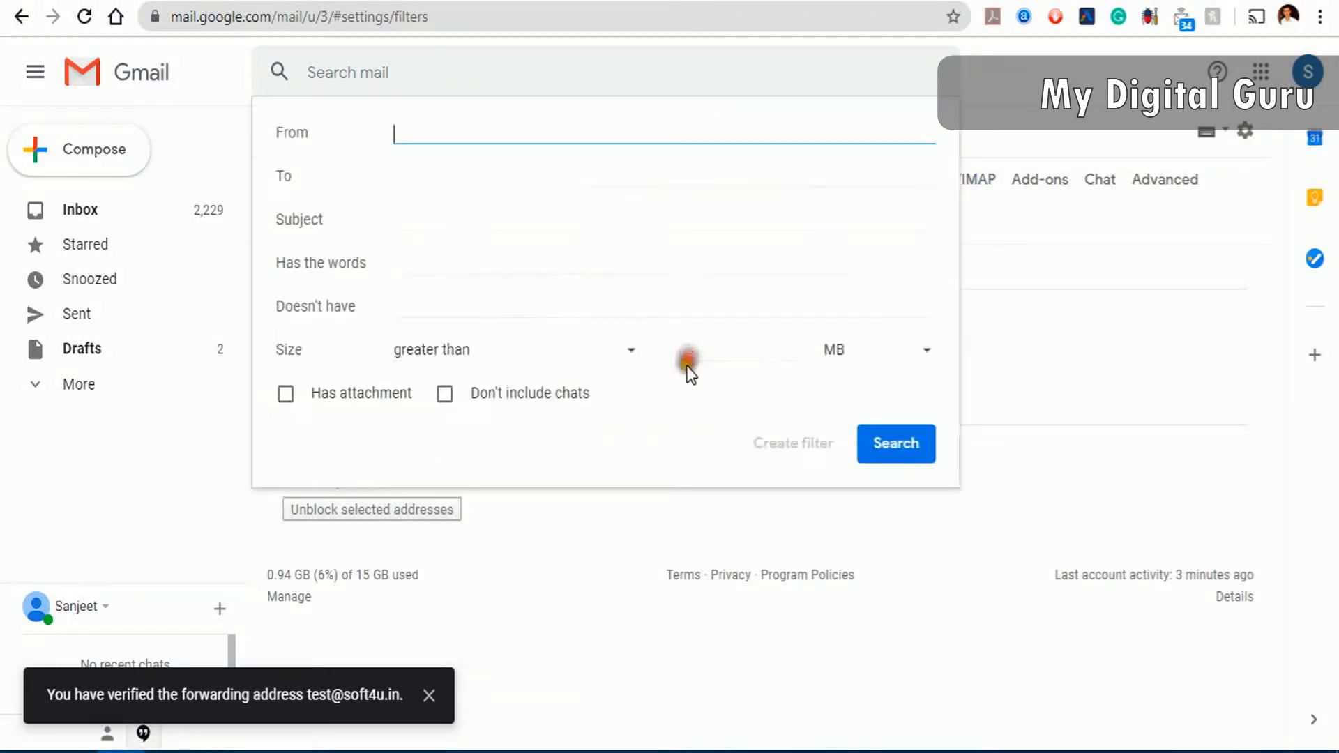
click(433, 136)
text(@so)
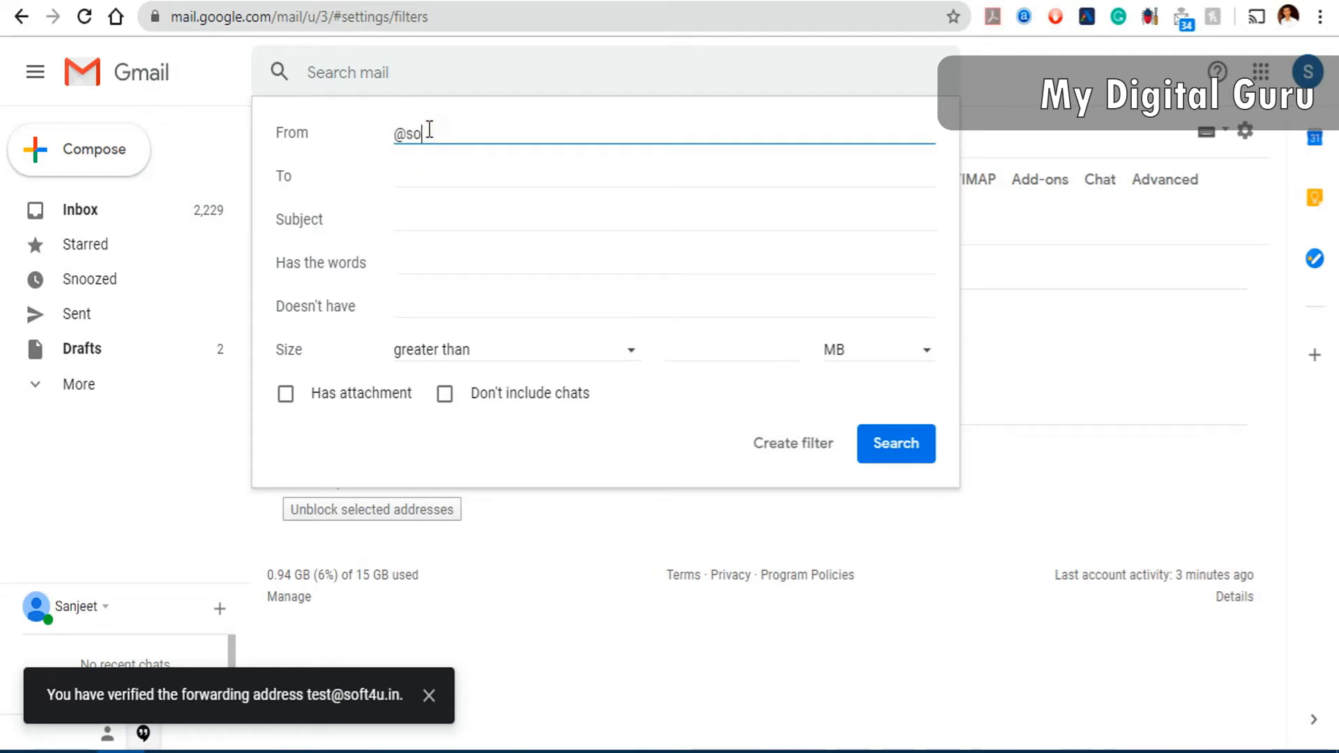
text(ft4u.in)
click(809, 450)
- Set the filter to forward matching mail to the newly verified soft4u.in address
click(285, 336)
click(472, 337)
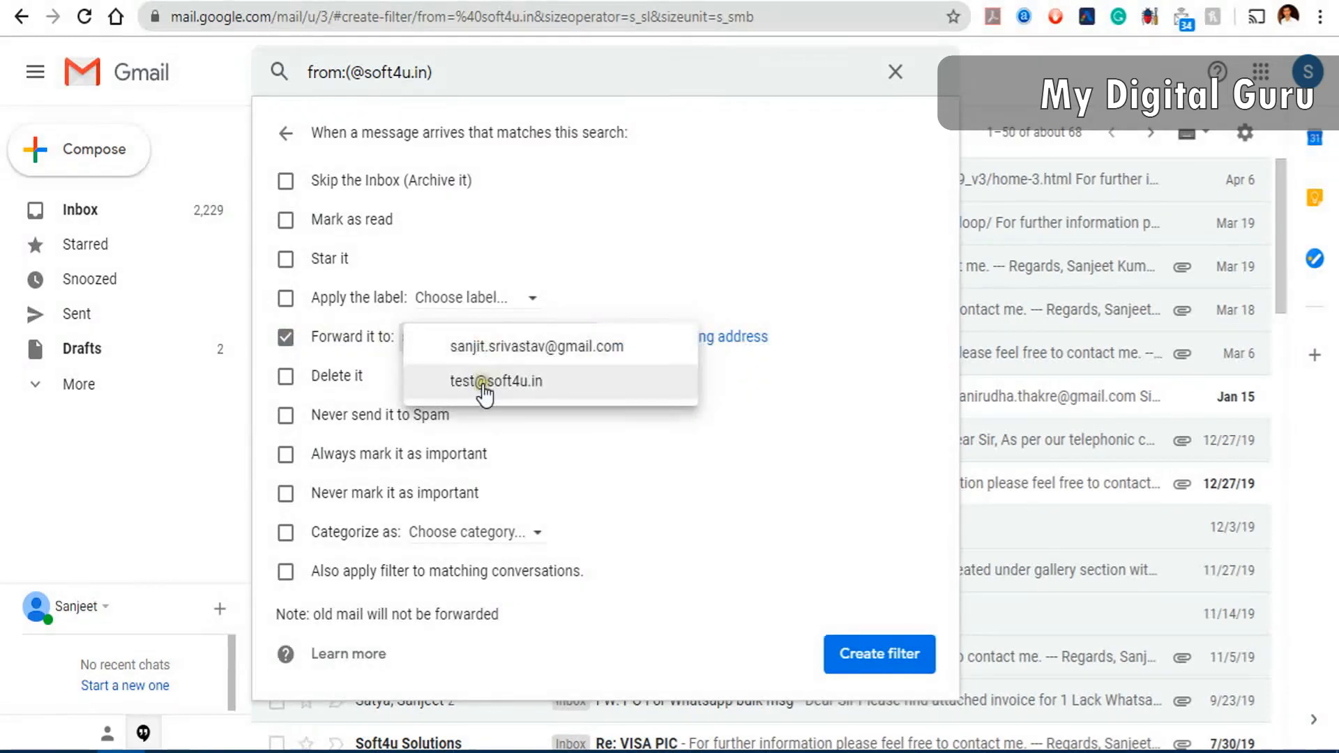
click(481, 380)
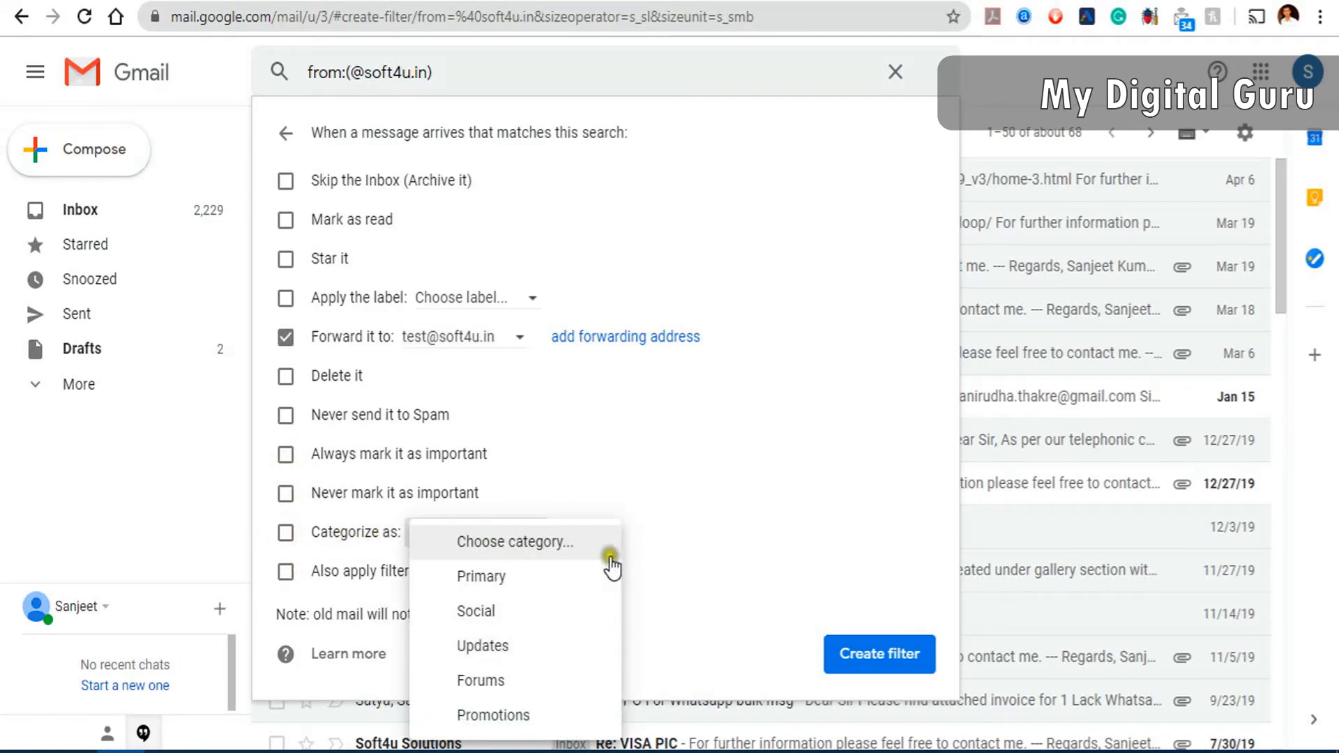
click(674, 548)
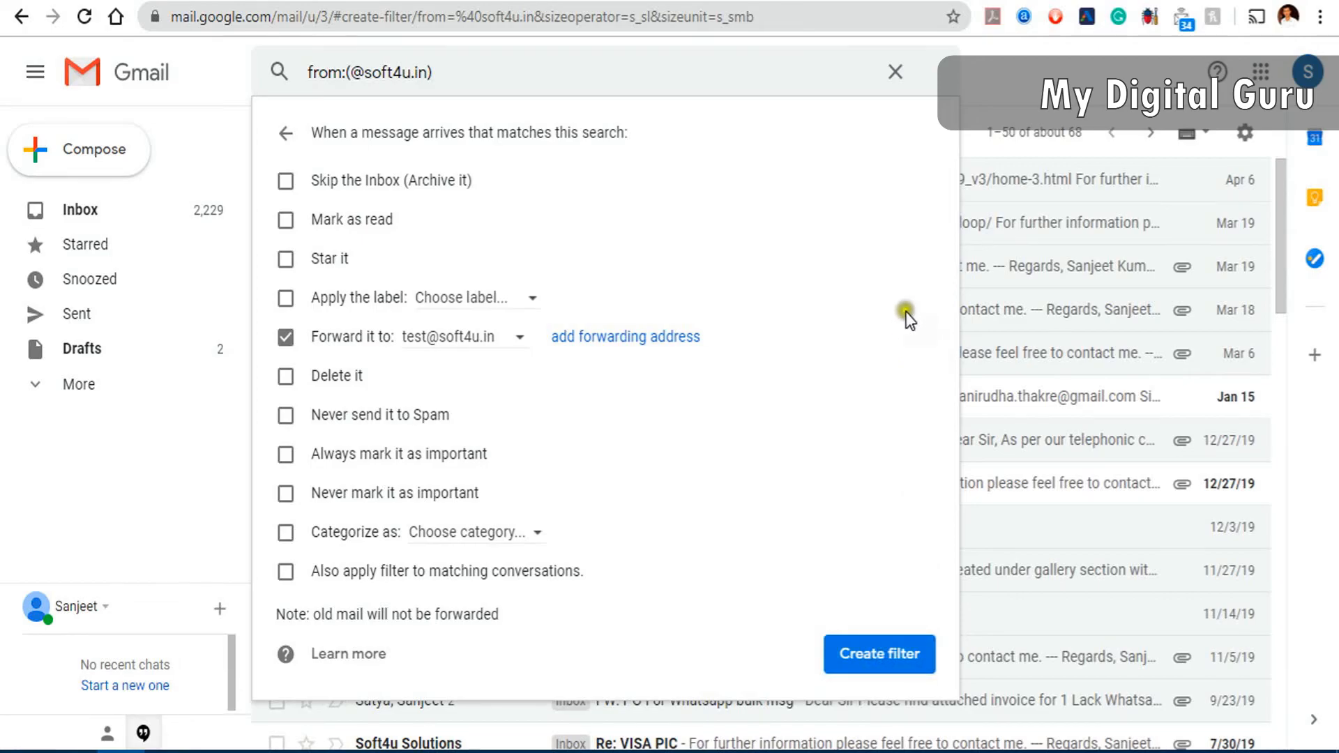
click(989, 76)
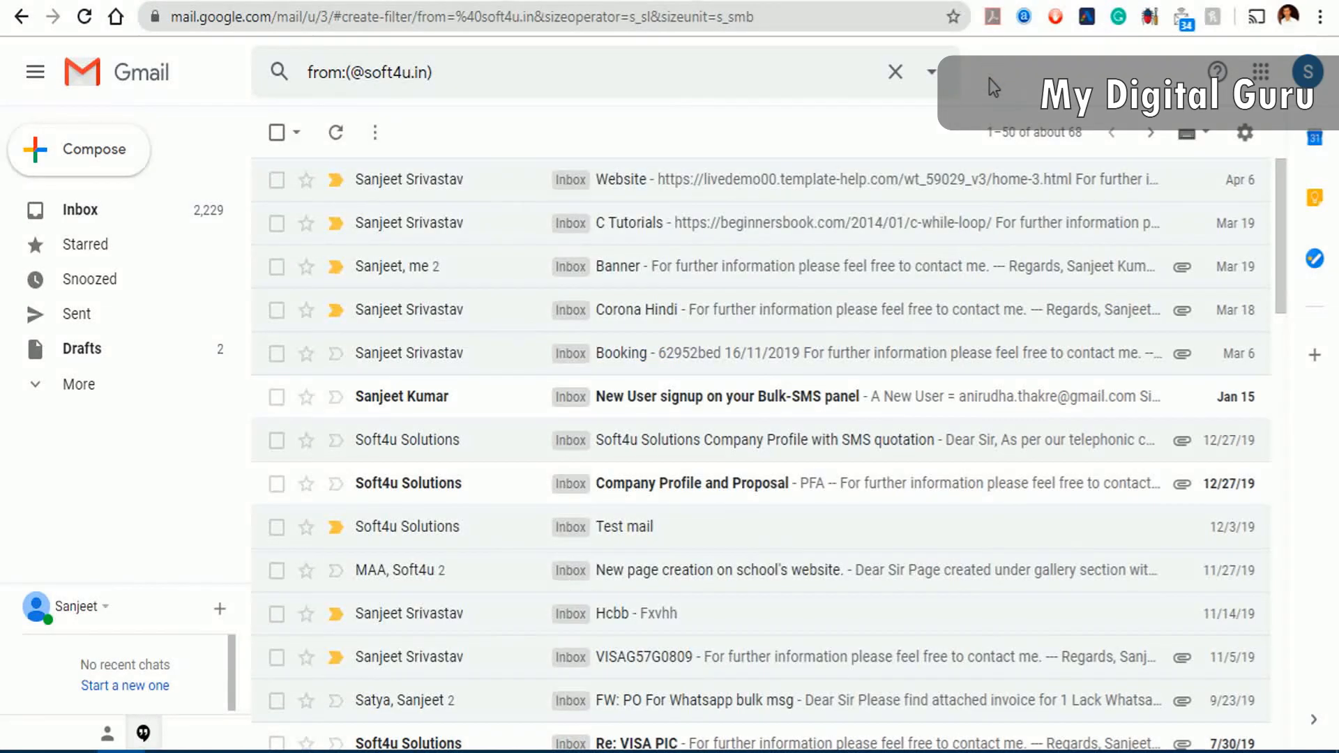